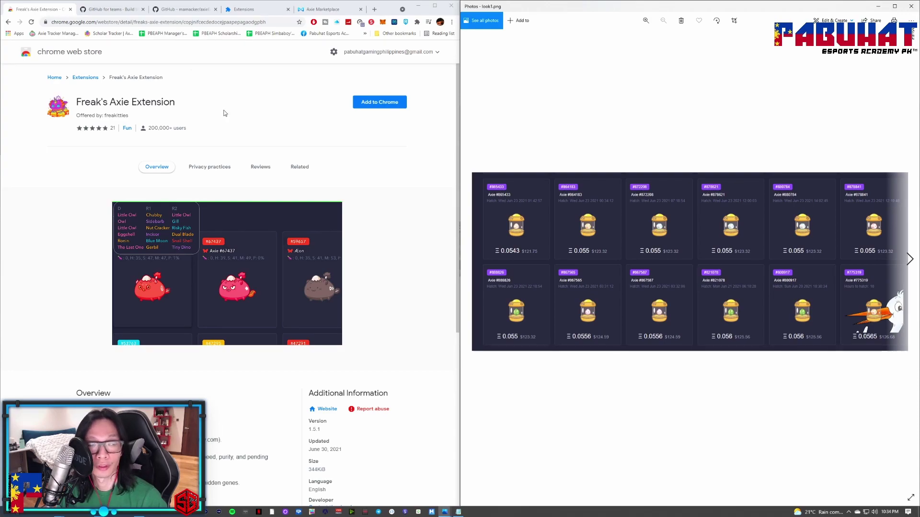
Step: Leave the Freak's Axie Extension 1.5.1 Web Store listing for the GitHub for teams tab
click(119, 14)
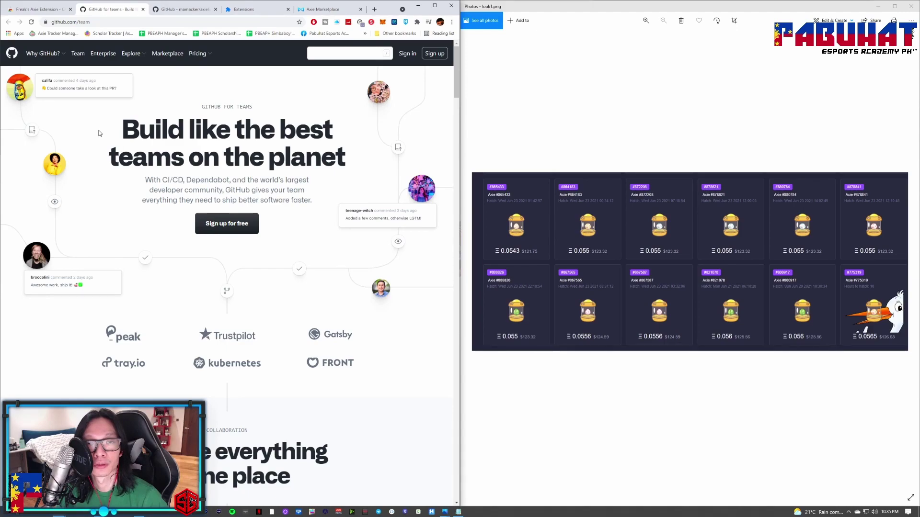
Step: Switch to the tab showing the mamacker/axieExt GitHub repository
click(177, 13)
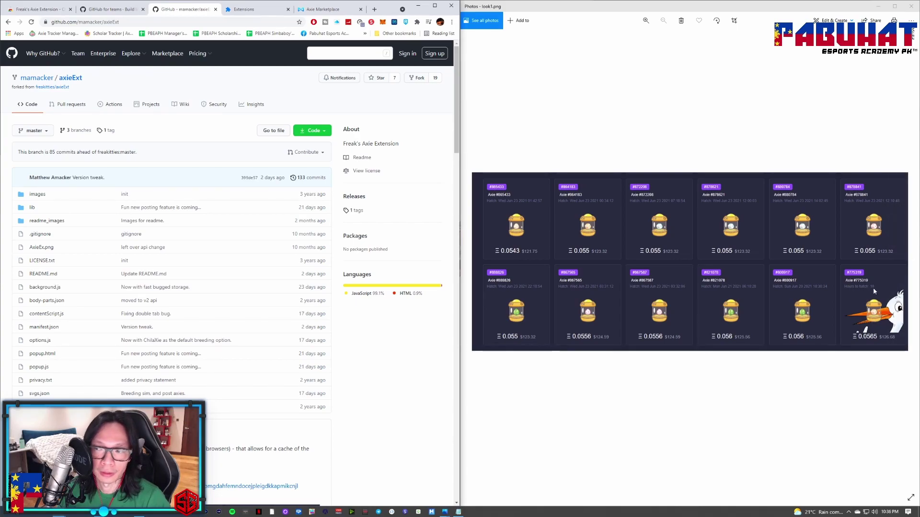
mouse_move(906, 277)
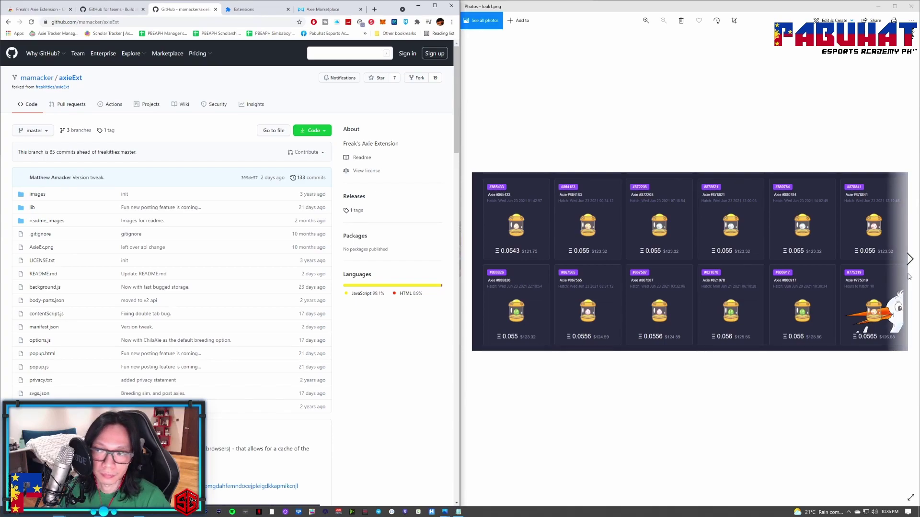
Step: Advance the Photos reference from look1.png to look2.png, showing axie stats and ETH prices
click(909, 261)
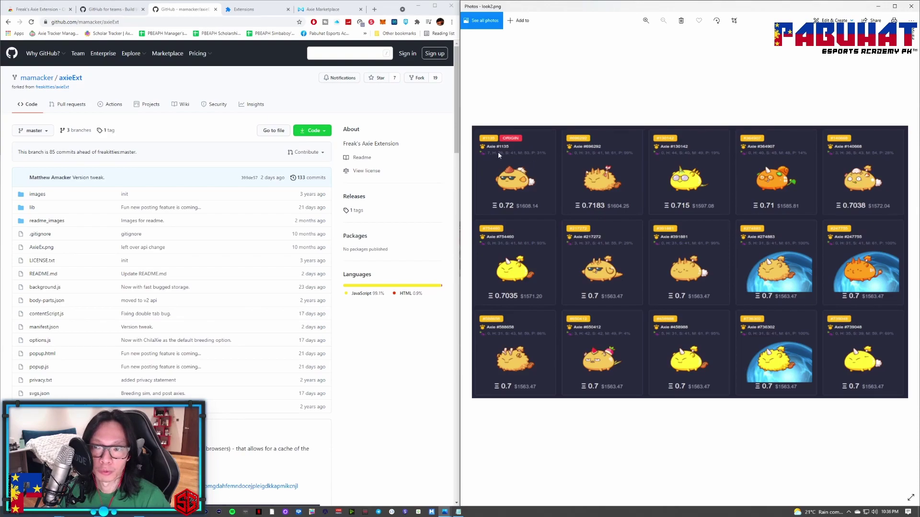
Step: Step the Photos reference through look3.png to look4.png, the download-options screenshot
key(Right)
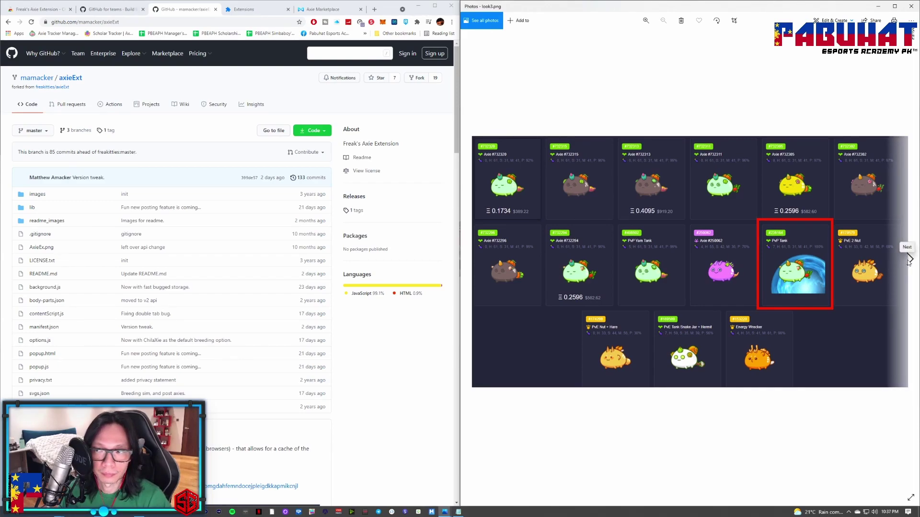
click(908, 259)
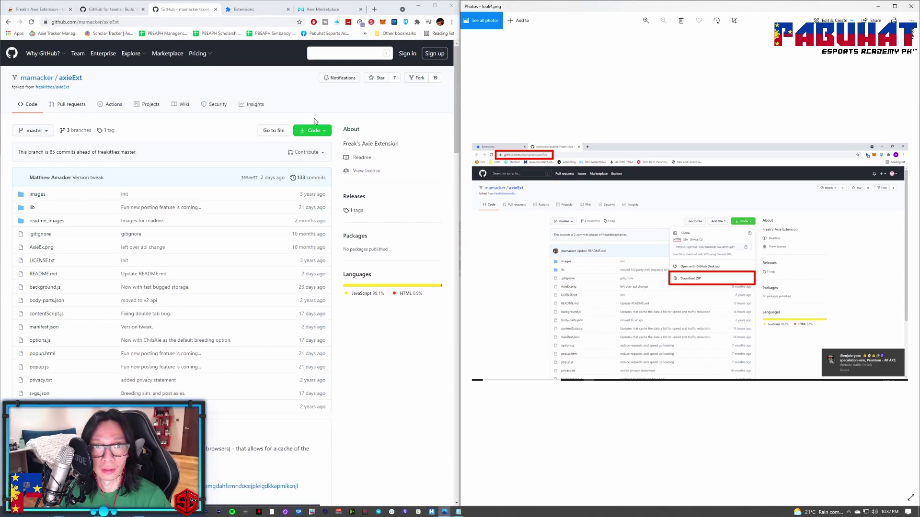
Step: Download the axieExt repository as a ZIP from the green Code menu
click(316, 131)
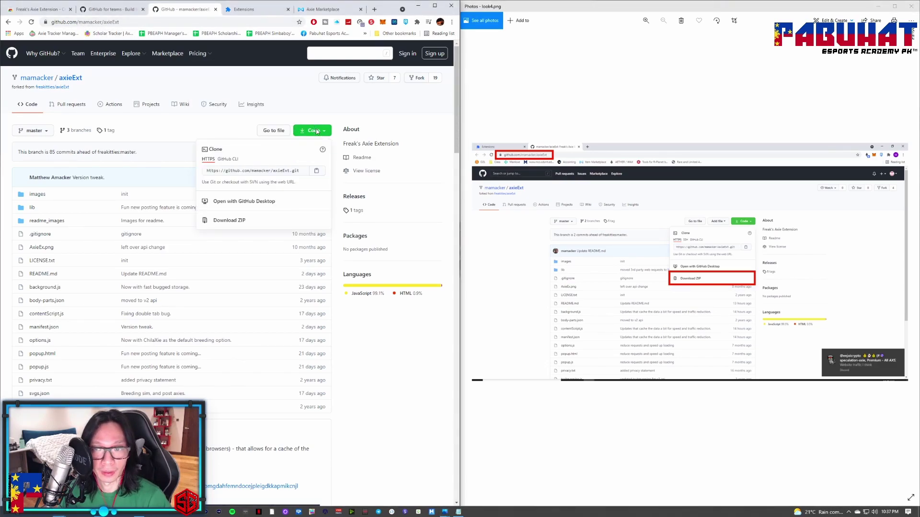
click(255, 223)
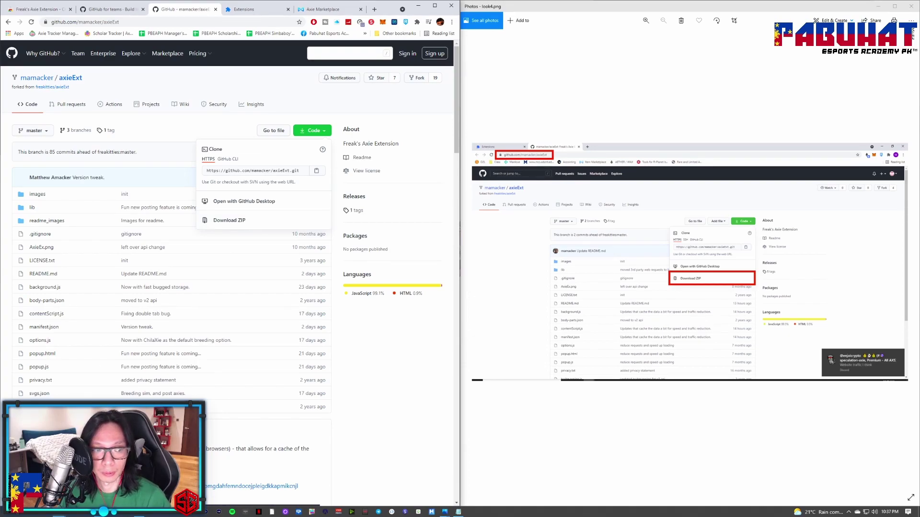
click(736, 427)
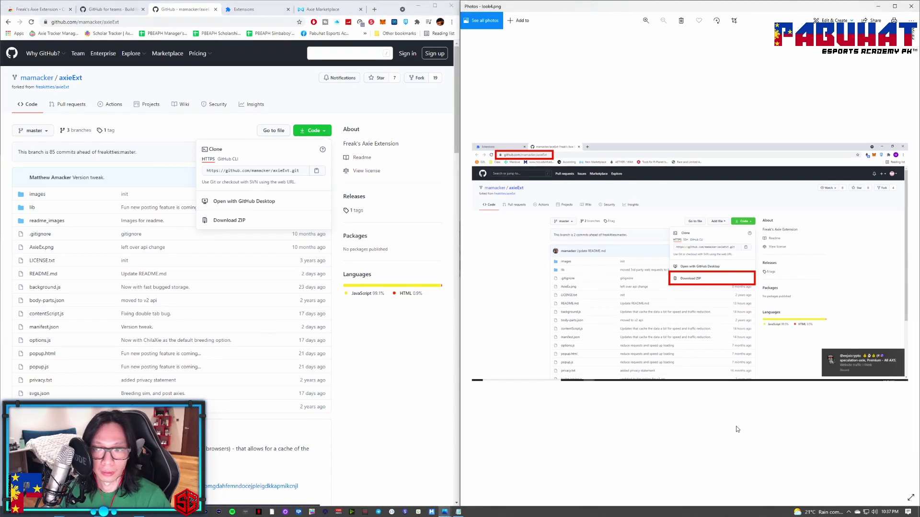
Step: Bring the Desktop axieExt-master folder forward beside the numbered load-unpacked reference steps
click(910, 259)
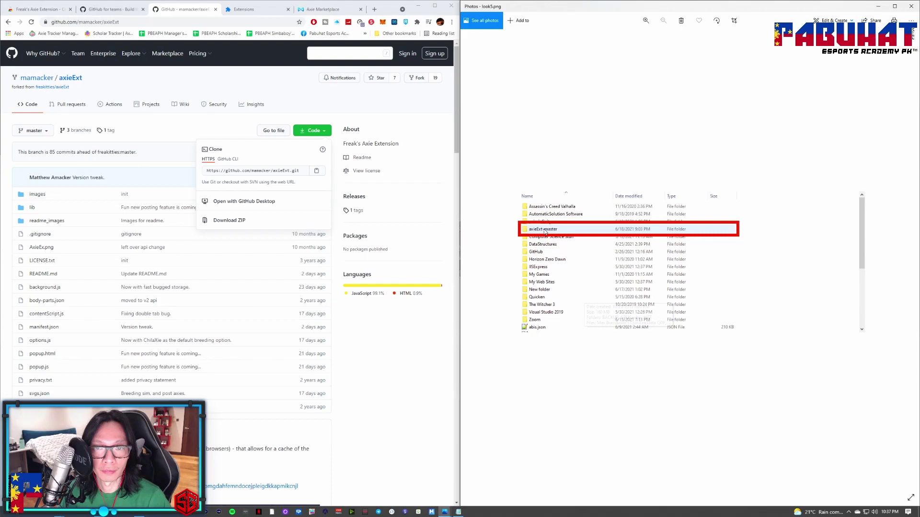
key(alt+Tab)
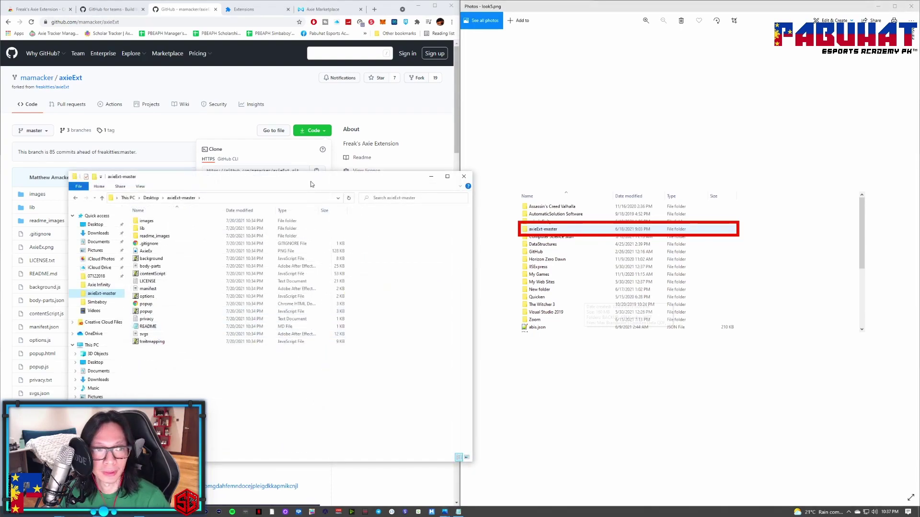
drag(301, 184, 268, 180)
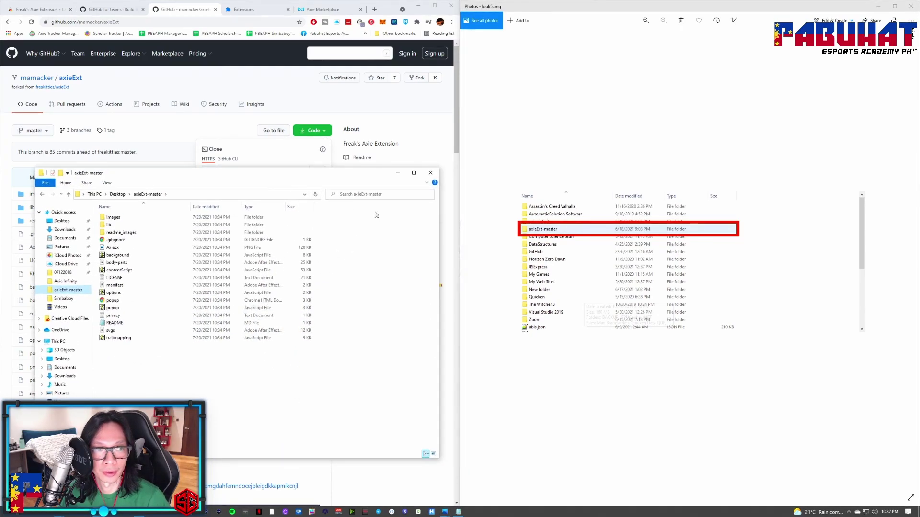
click(906, 262)
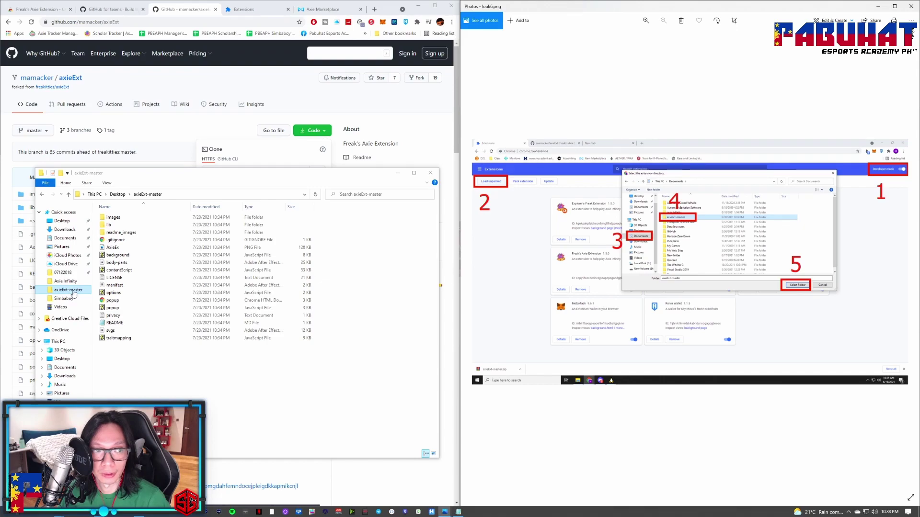
Step: Go to Chrome's extensions page and toggle Developer mode off and back on
click(260, 13)
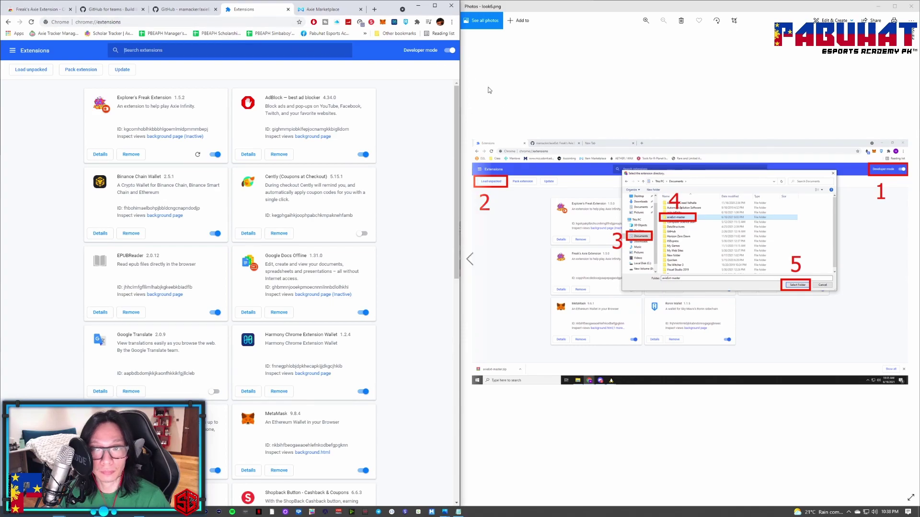
click(448, 52)
click(447, 52)
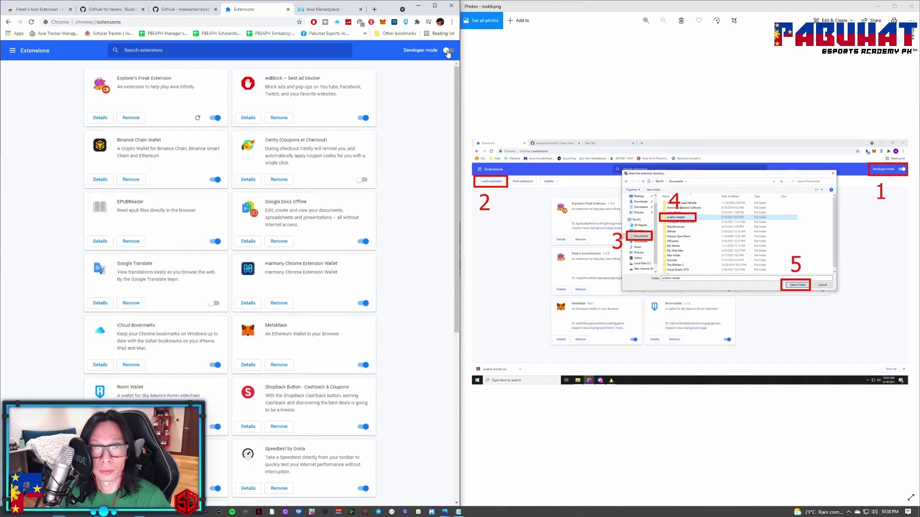
click(447, 52)
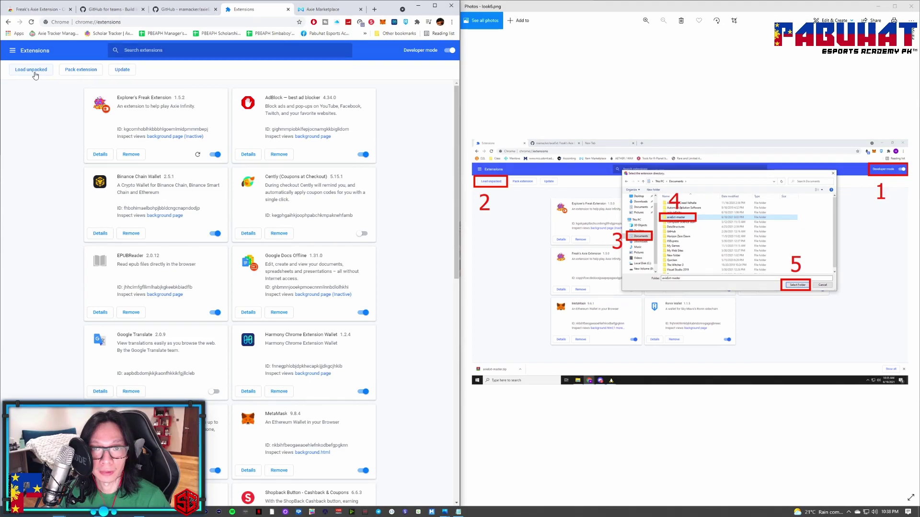
mouse_move(493, 181)
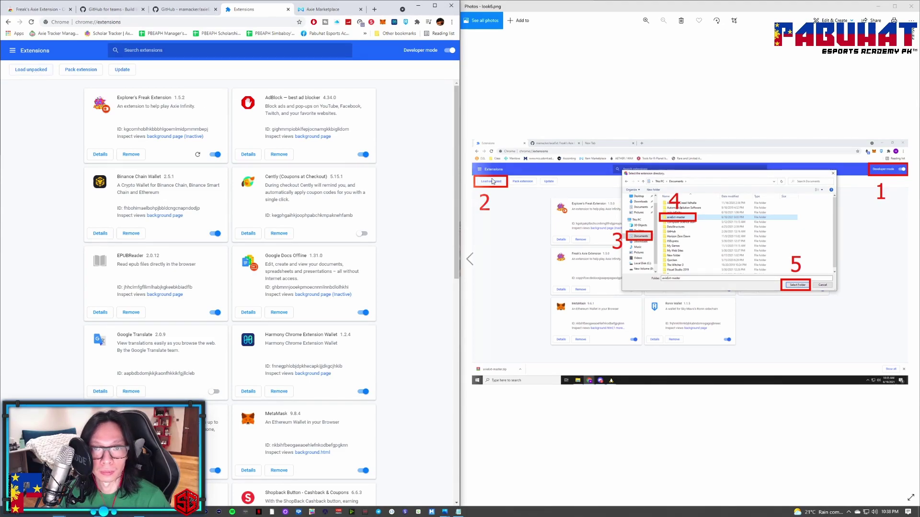
Step: Load Desktop > axieExt-master unpacked, adding Explorer's Freak Extension 1.5.2
click(31, 69)
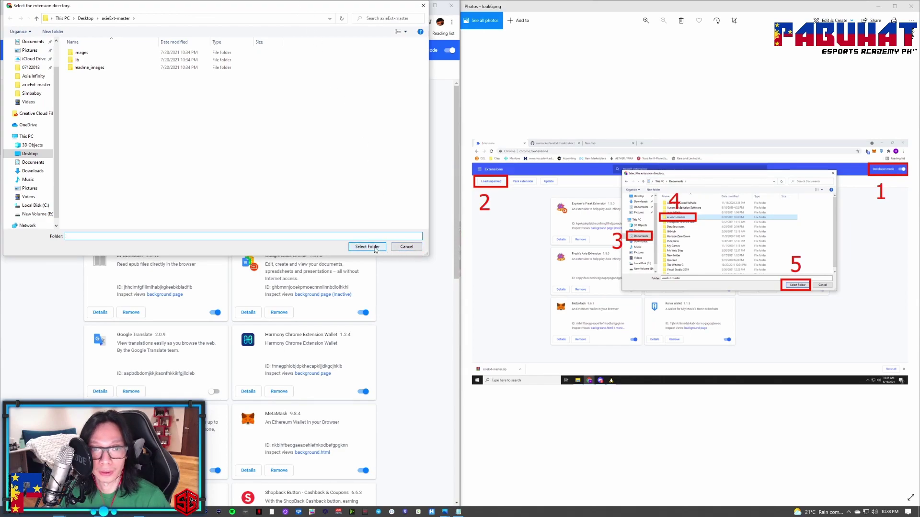
click(406, 247)
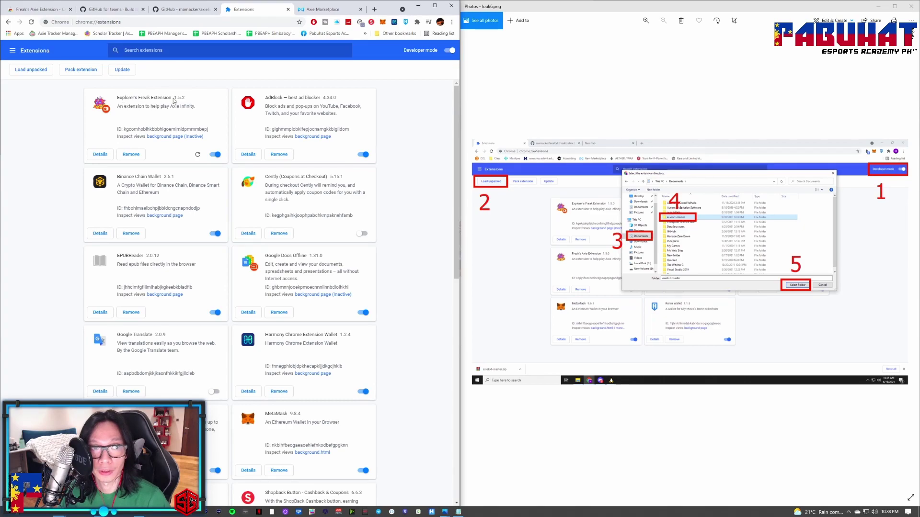
Step: Advance the reference to the reload step and switch to the 219-listing Axie Marketplace tab
key(Right)
key(Right)
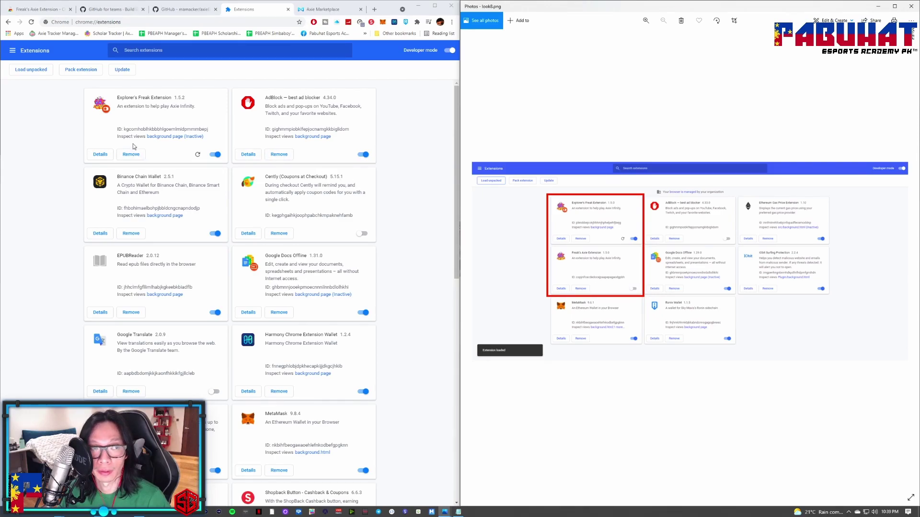
key(Right)
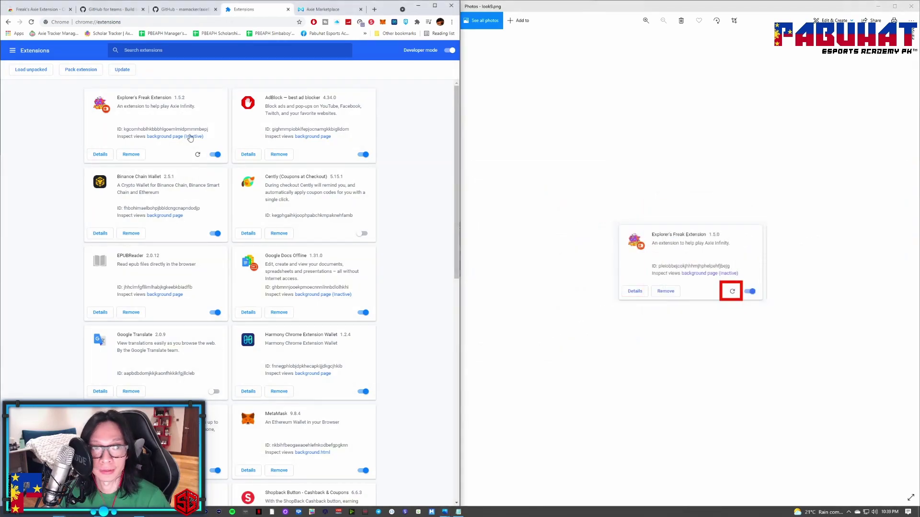
click(197, 155)
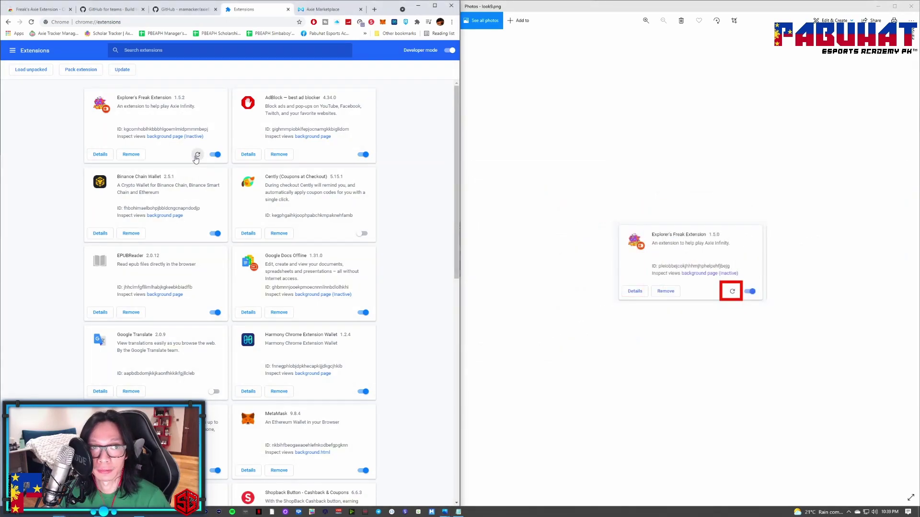
click(314, 12)
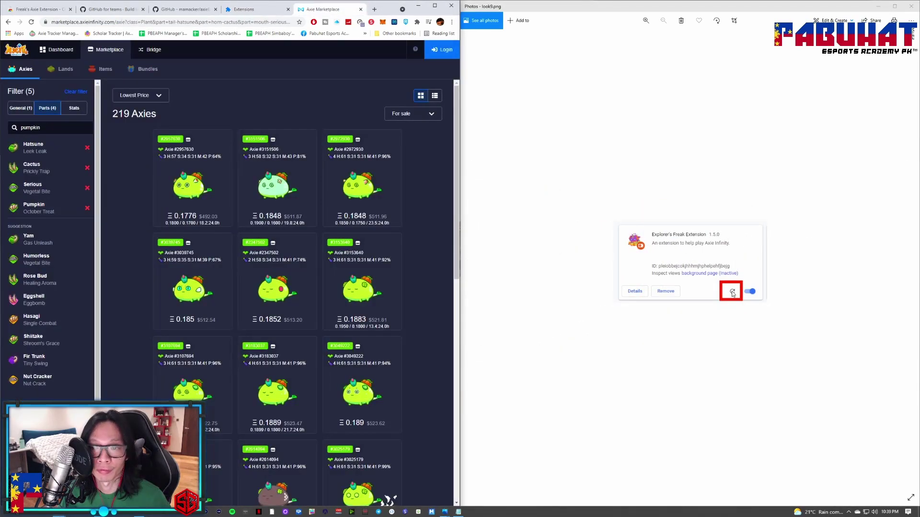
Step: Maximise Chrome so the 219 filtered axie cards with purity readouts fill the screen
click(435, 5)
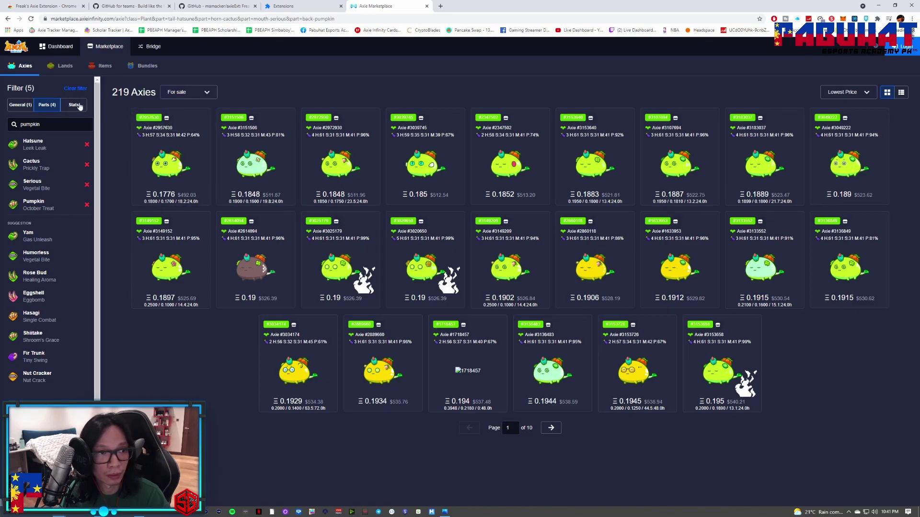
mouse_move(188, 156)
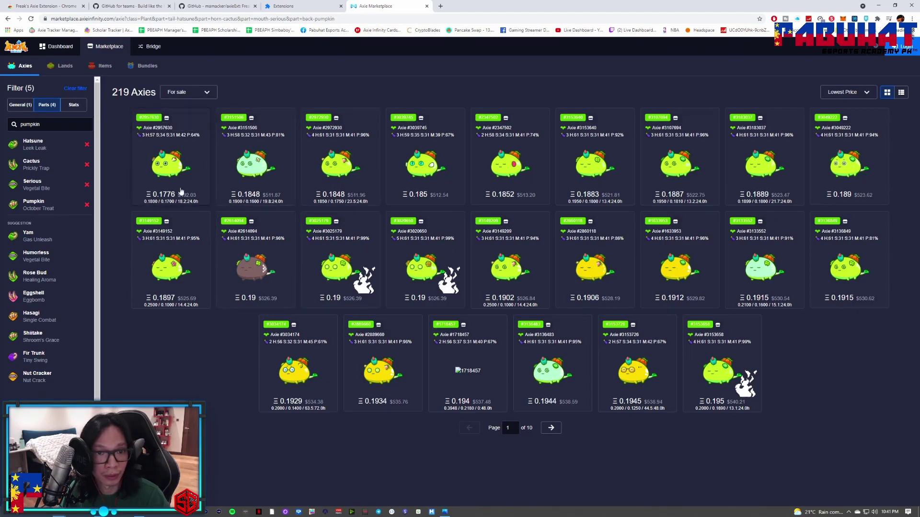
Step: Raise the minimum Health filter to 61, narrowing listings to 182 axies, then return to part filters
click(75, 105)
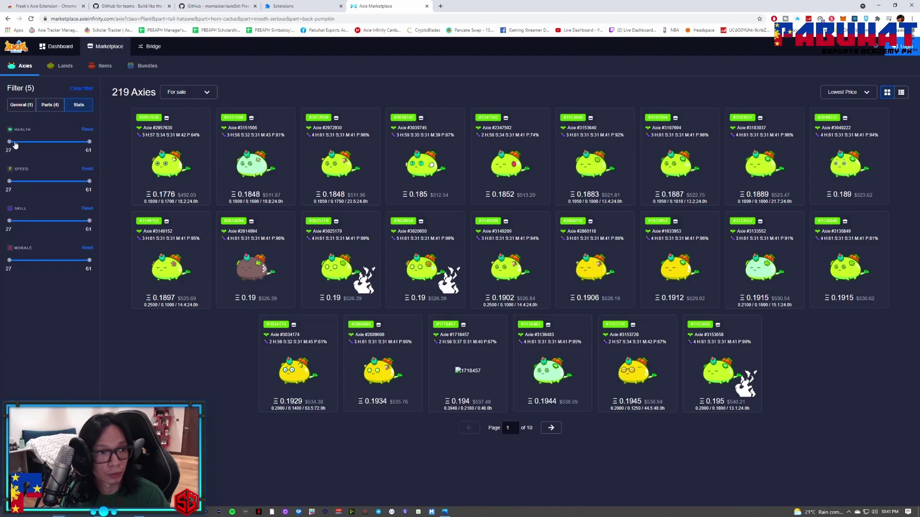
drag(10, 142, 93, 149)
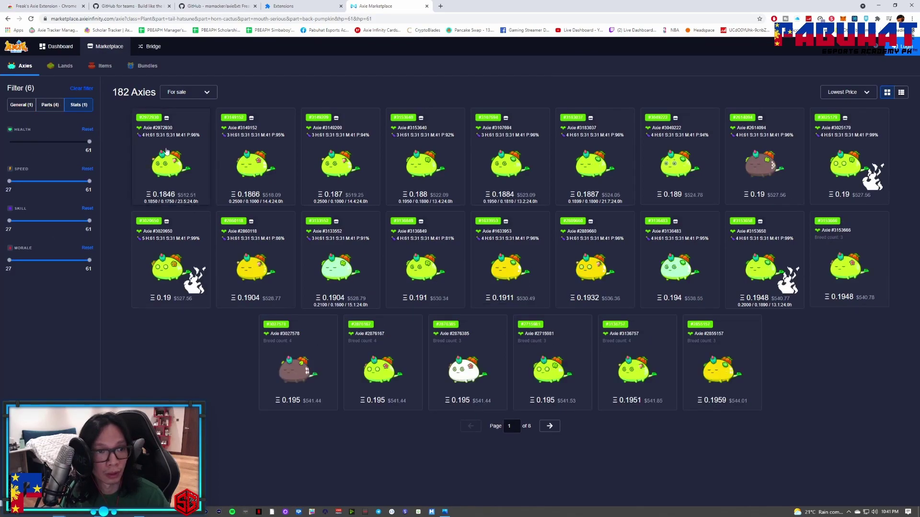
click(50, 105)
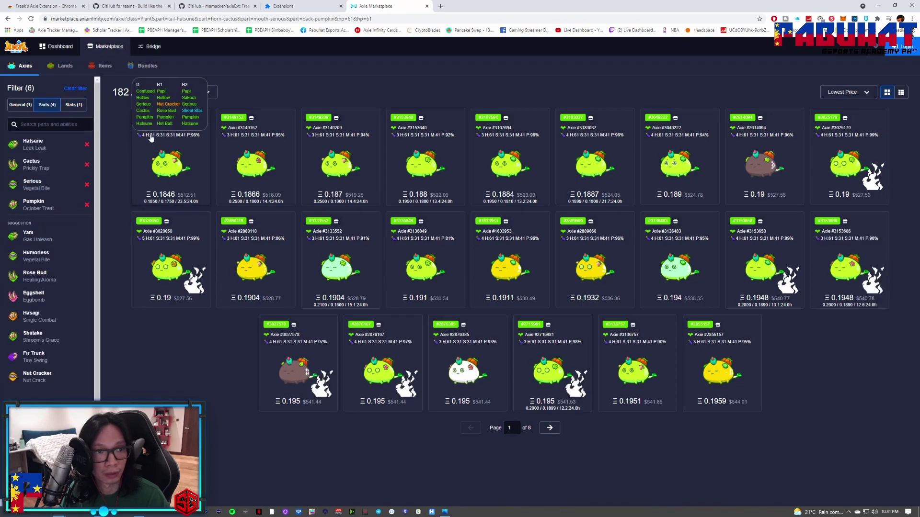